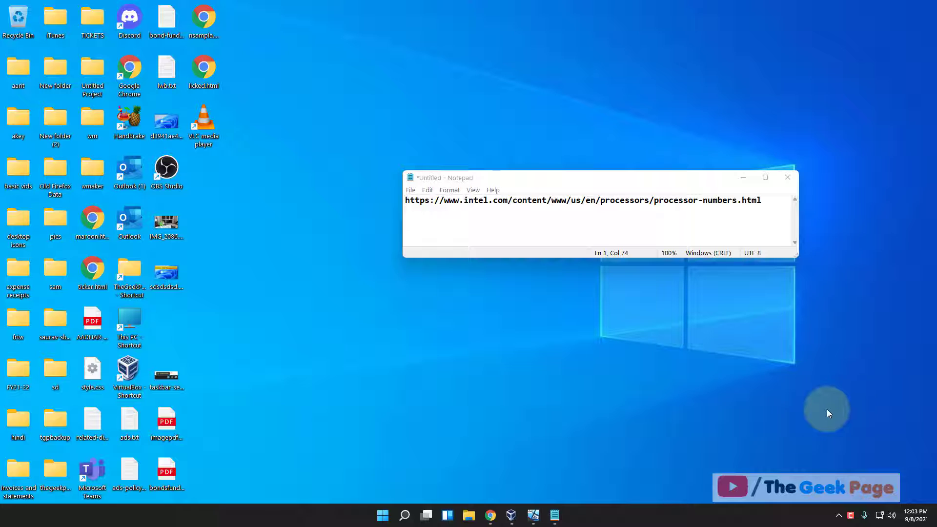
Open Windows Search from the taskbar to look for the System Information app.
left_click(404, 516)
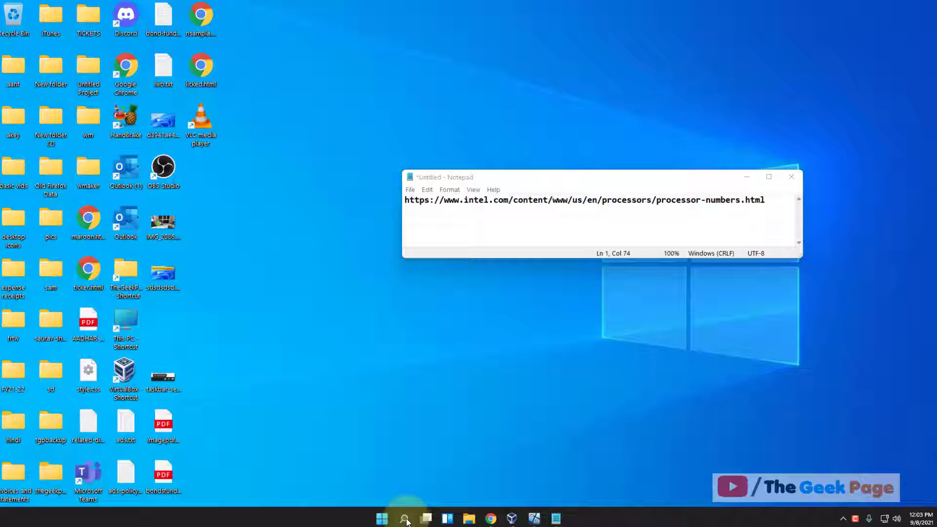
type("system")
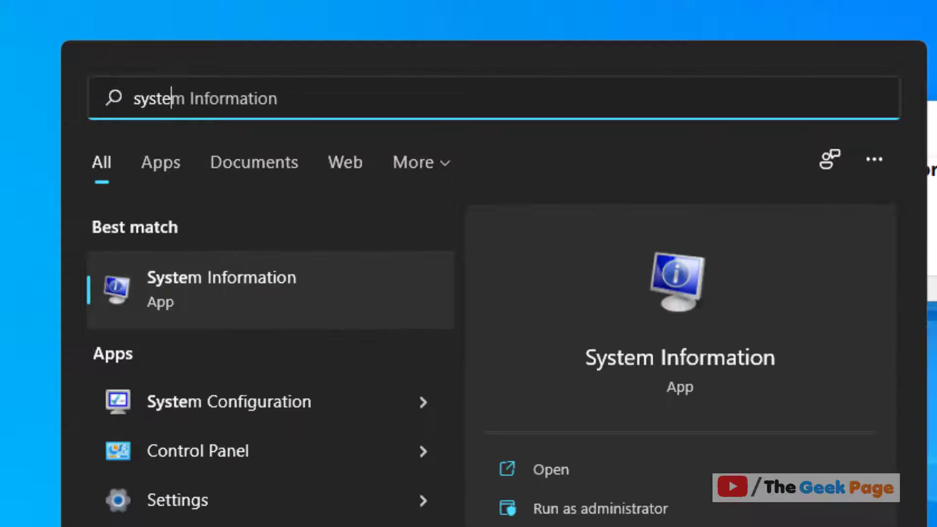
type(" informat")
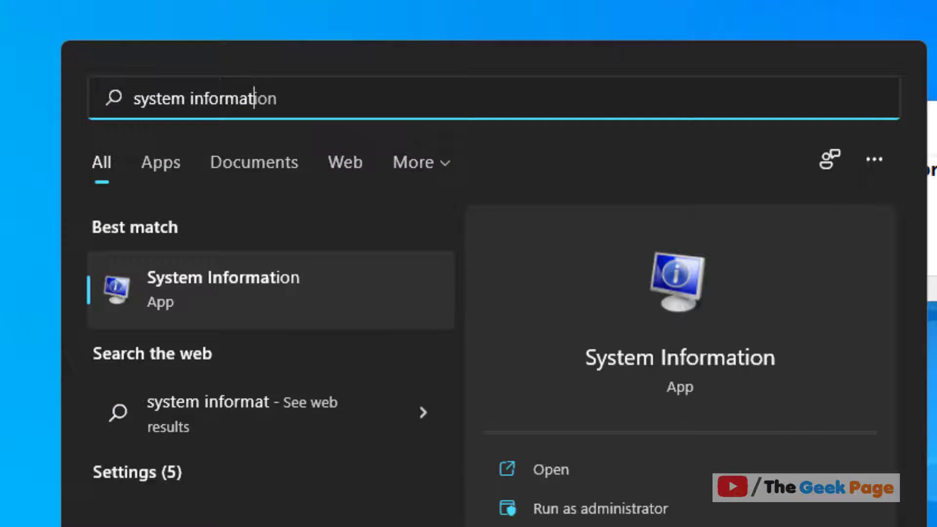
type("ion")
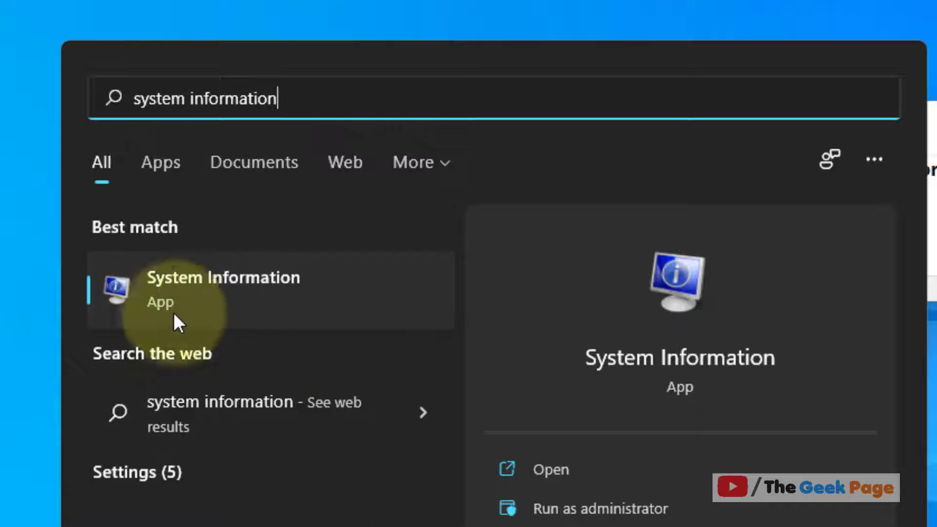
Launch System Information and select the Processor row showing Intel Core i5-7400 CPU @ 3.00GHz.
left_click(248, 311)
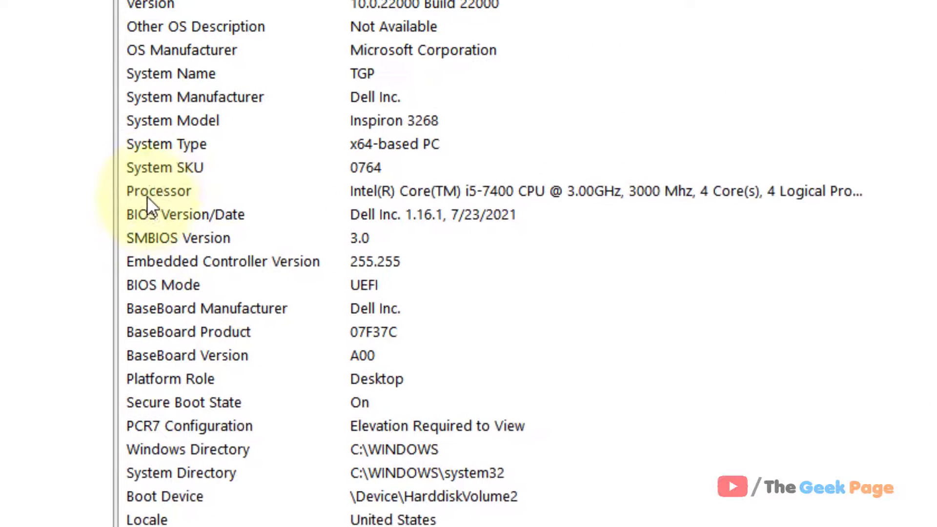
left_click(149, 213)
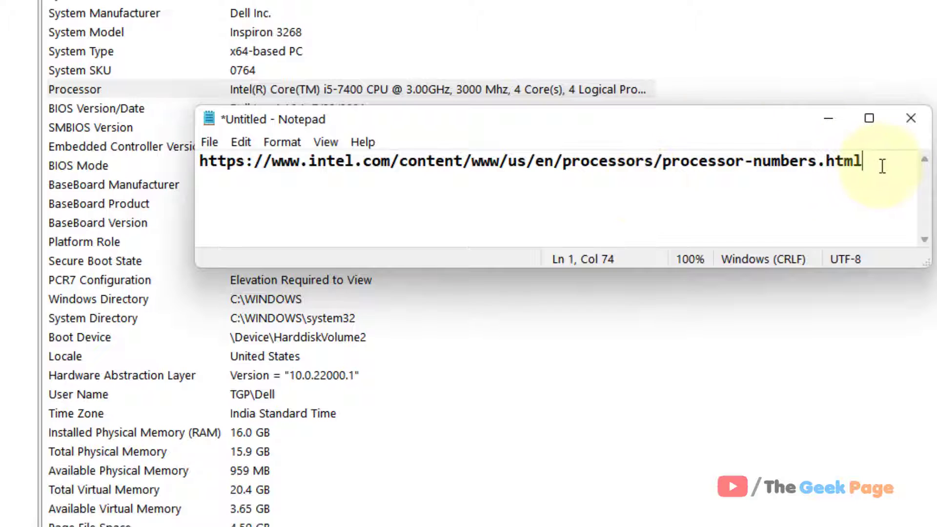
Highlight the Intel processor-numbers URL in Notepad and copy it from the context menu.
left_click_drag(882, 163, 184, 151)
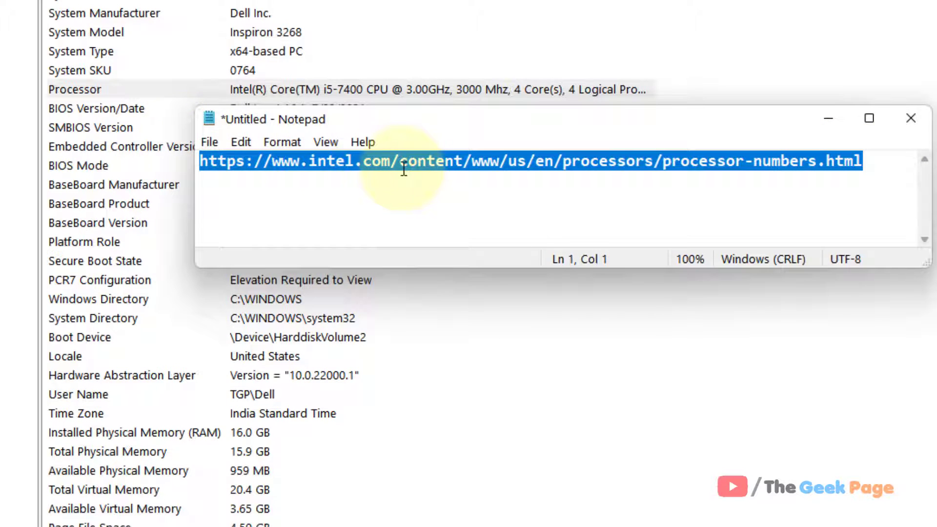
right_click(763, 169)
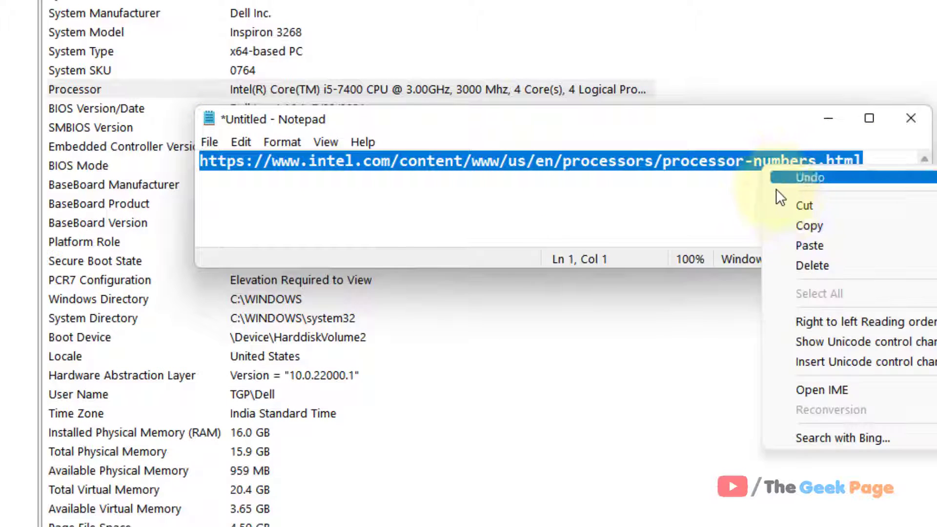
left_click(790, 225)
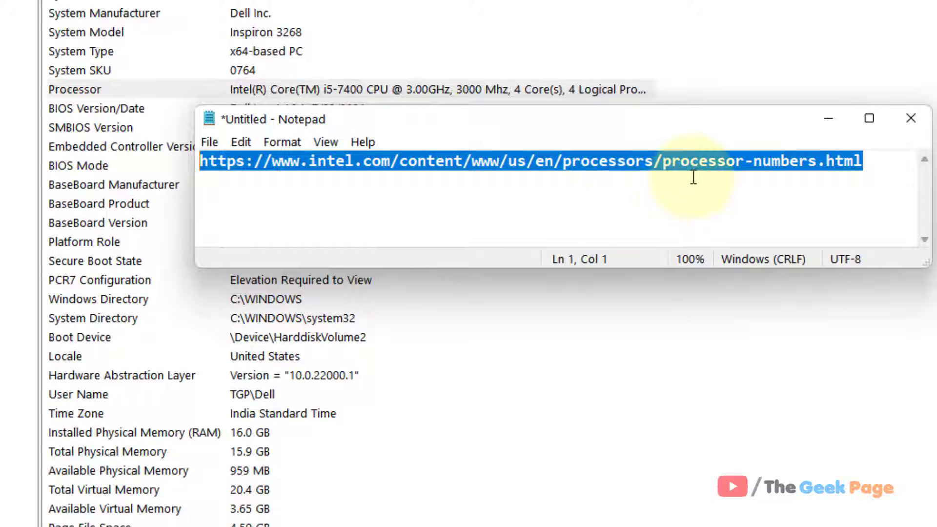
right_click(716, 163)
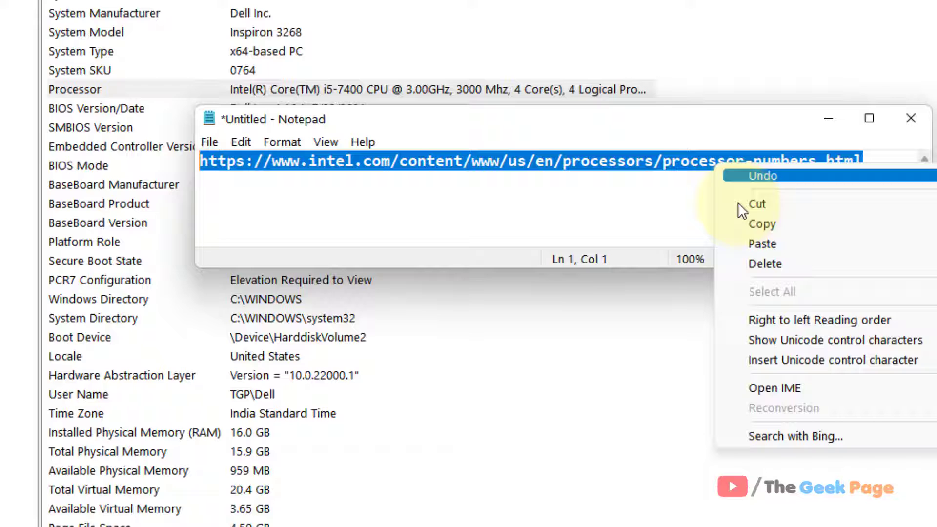
left_click(746, 223)
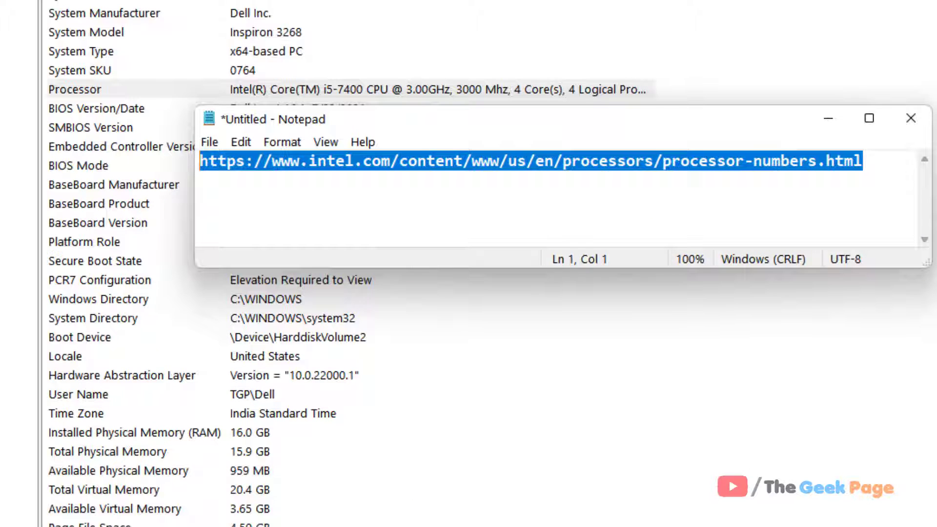
key("super")
type("ed")
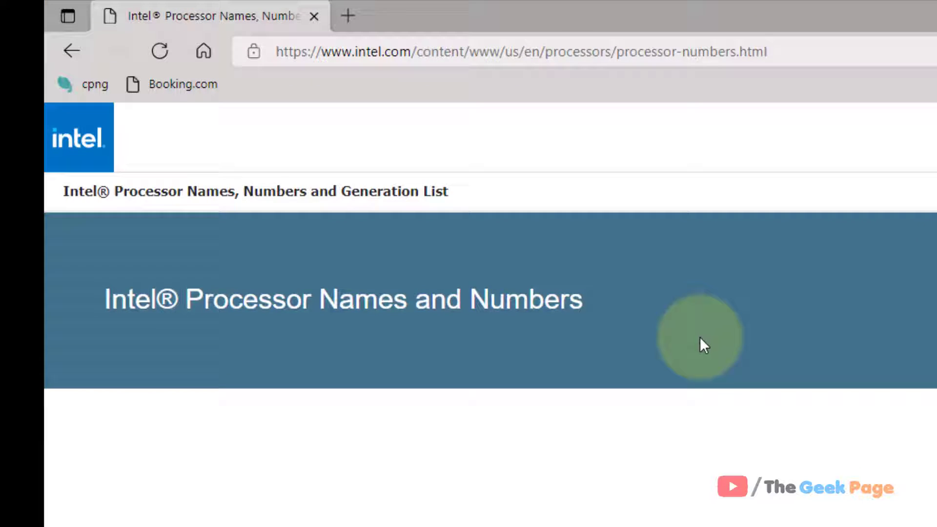
scroll(765, 477, "down", 4)
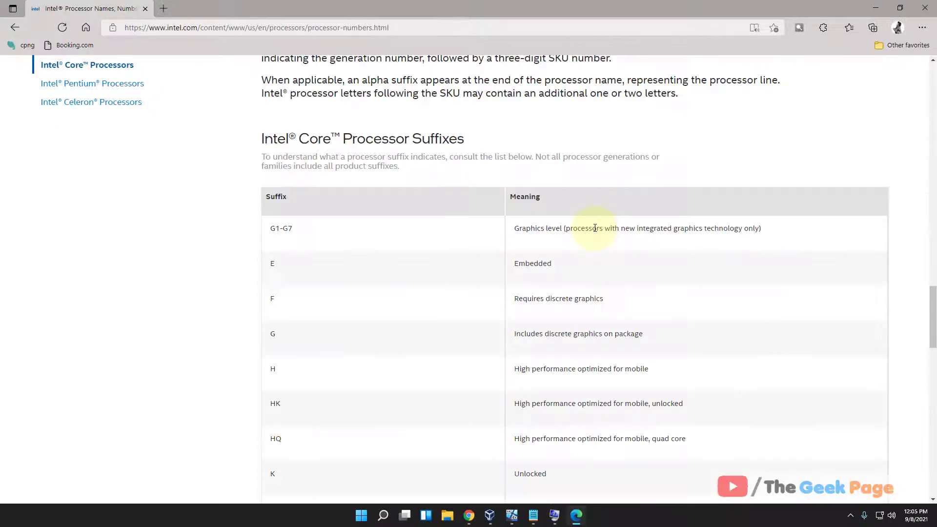
scroll(596, 228, "down", 5)
scroll(596, 232, "down", 5)
scroll(594, 226, "up", 3)
scroll(596, 237, "up", 10)
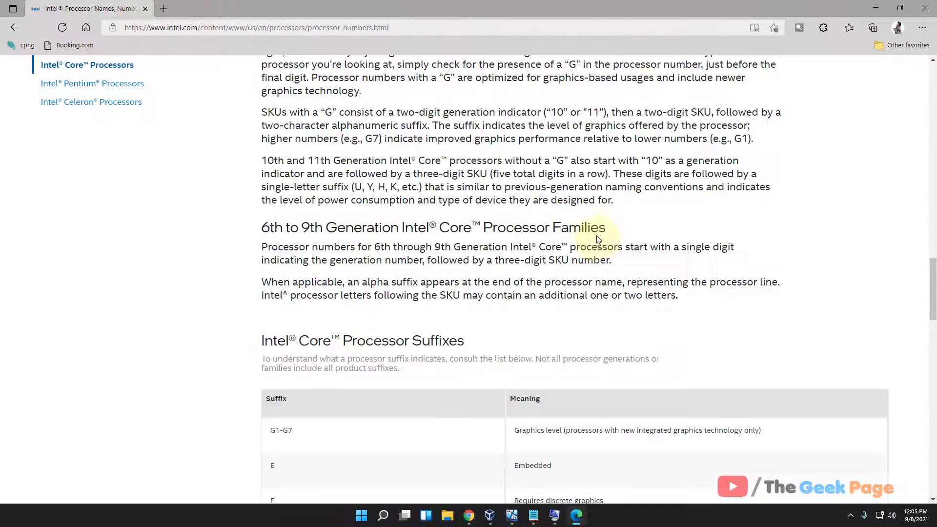
scroll(601, 257, "up", 10)
scroll(599, 266, "up", 10)
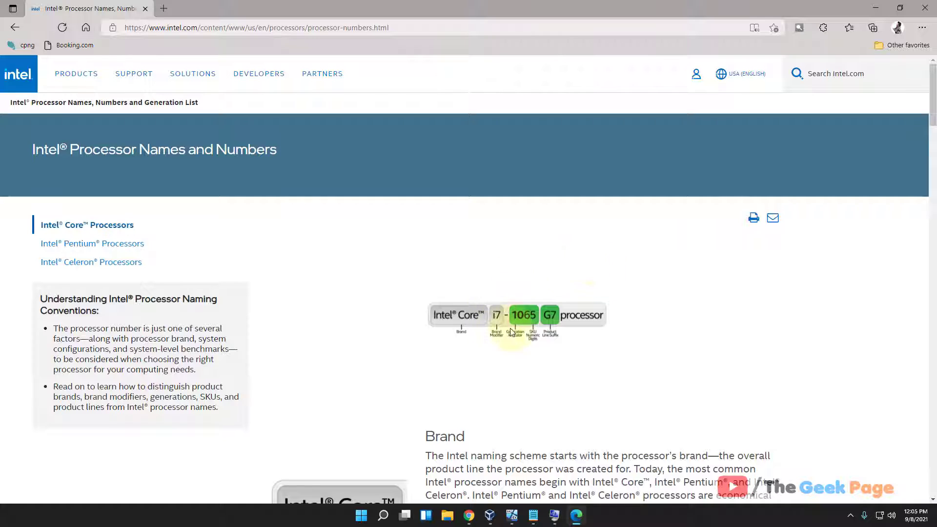